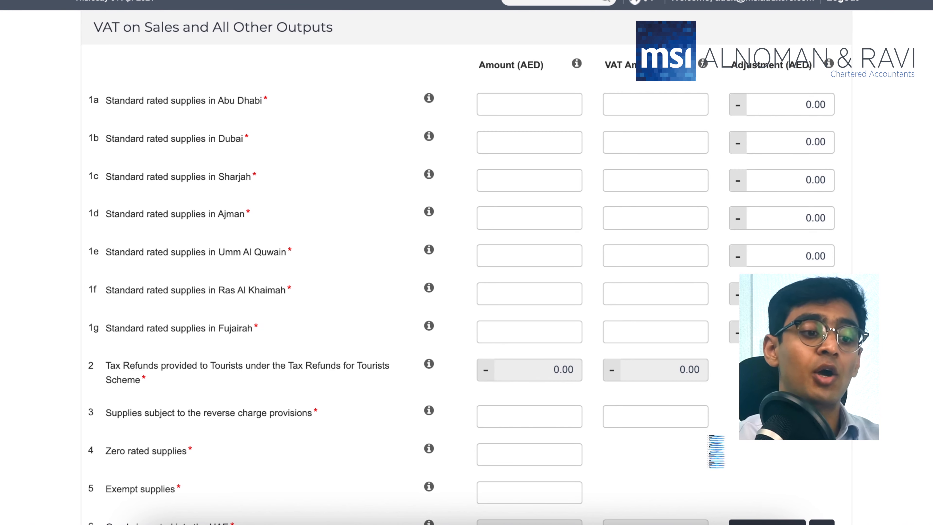
- Review the sales and expenses sections of the VAT return, including the emirate rows and the amount, VAT amount and adjustment columns
scroll(467, 268, down, 8)
scroll(467, 268, down, 5)
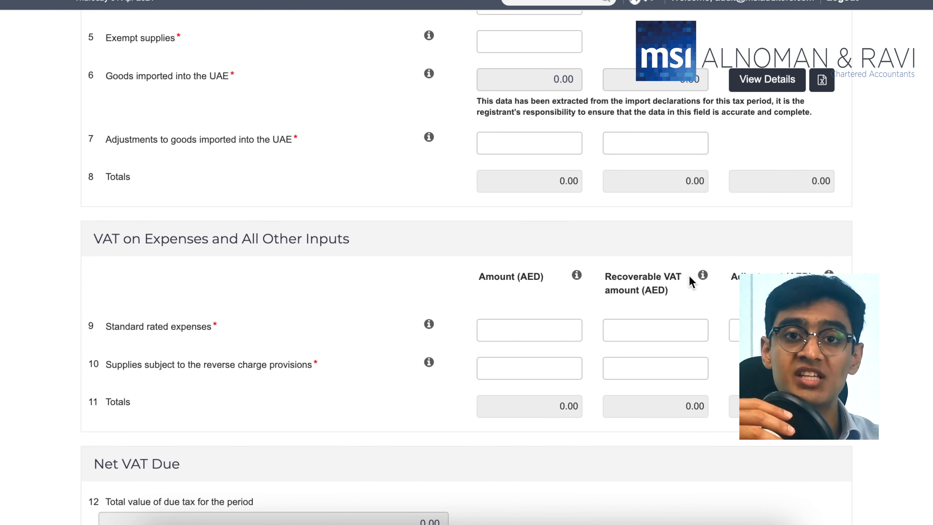
scroll(194, 329, up, 8)
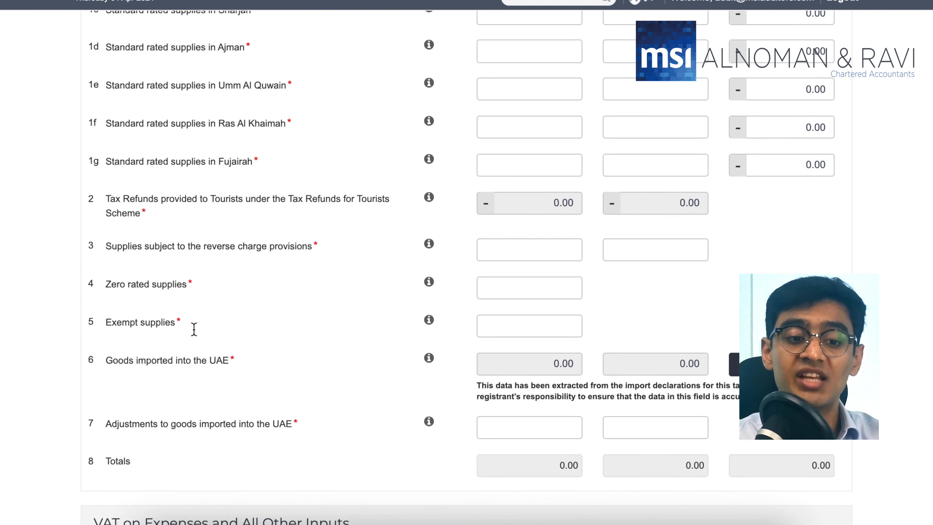
scroll(194, 329, up, 6)
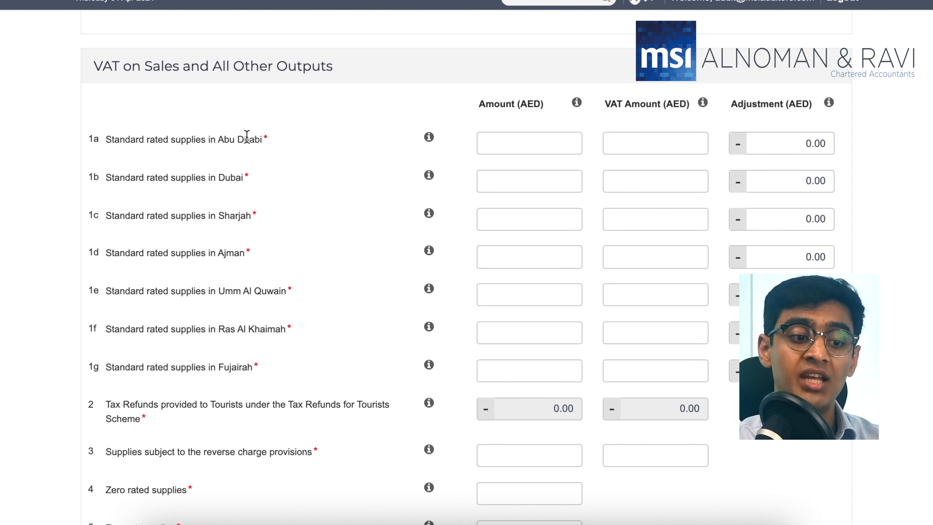
drag(225, 139, 262, 139)
drag(217, 178, 243, 179)
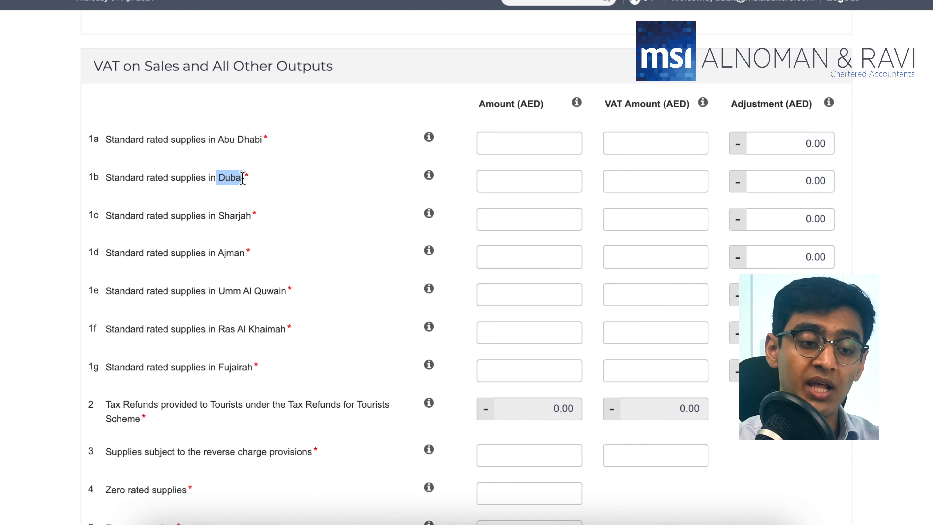
drag(478, 104, 545, 102)
click(556, 97)
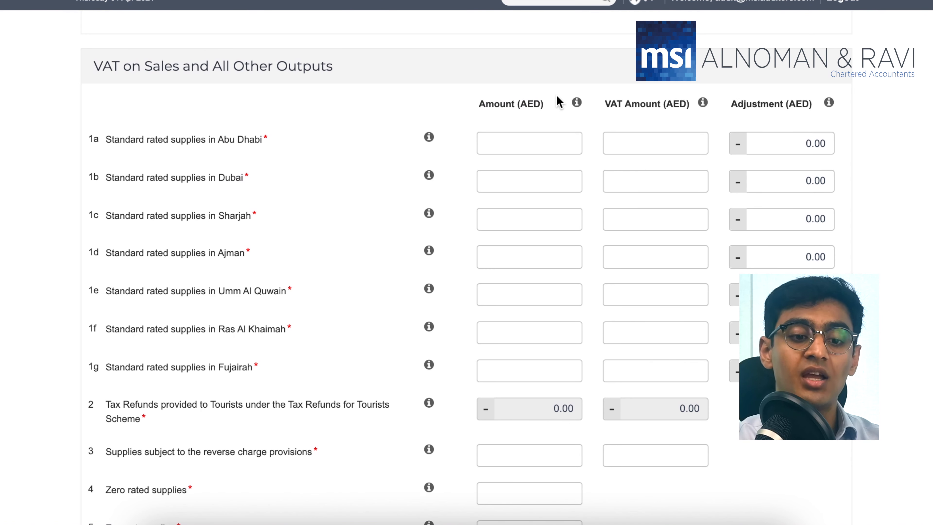
drag(604, 104, 675, 104)
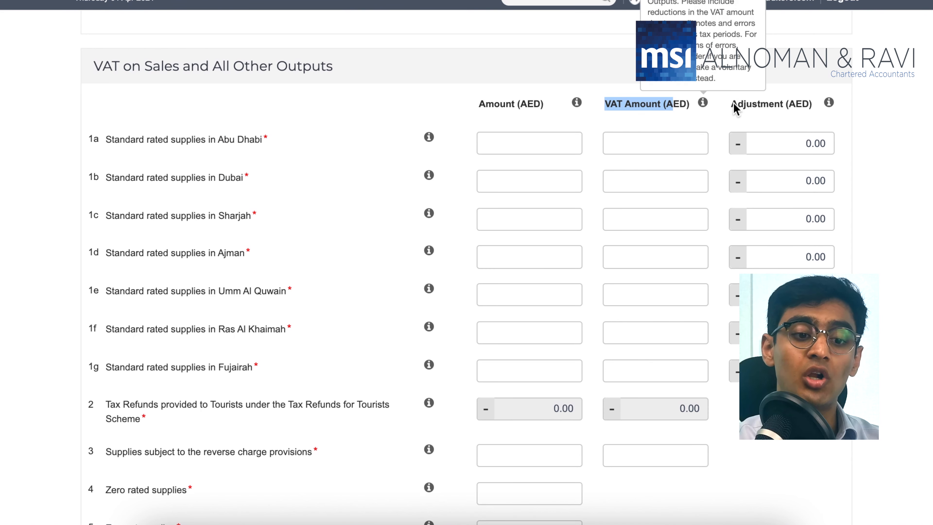
drag(732, 104, 796, 103)
click(292, 154)
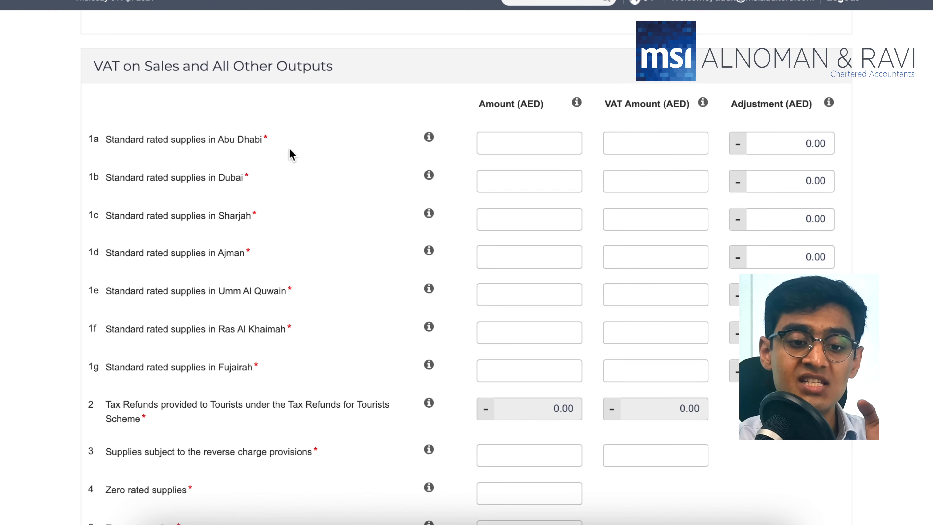
- Enter 10000 as the amount and 500 as the VAT amount for standard rated supplies in Abu Dhabi
click(509, 144)
text(10000)
key(Tab)
key(Tab)
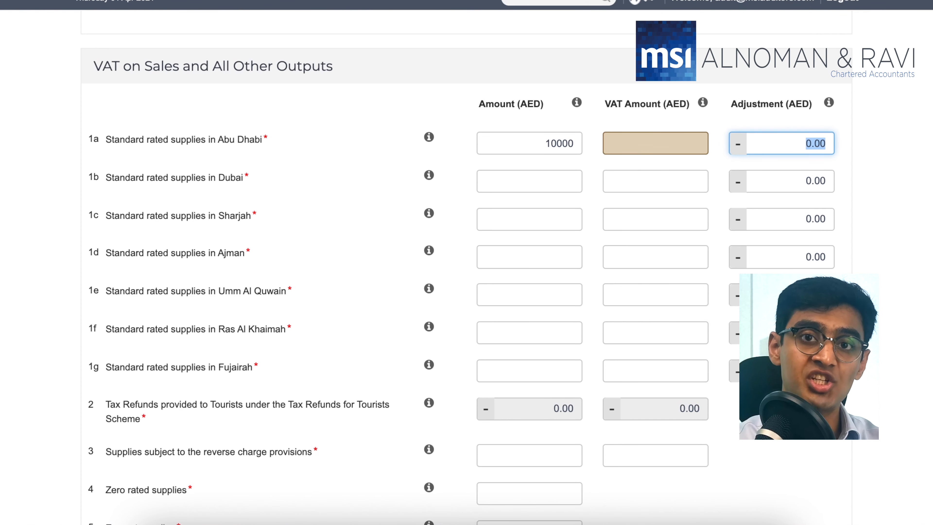
key(shift+Tab)
text(500)
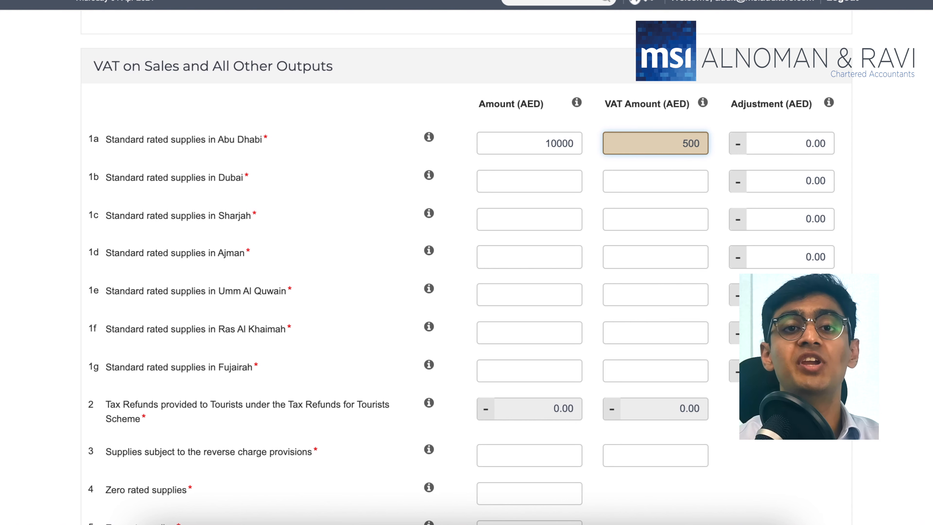
key(Tab)
key(Tab)
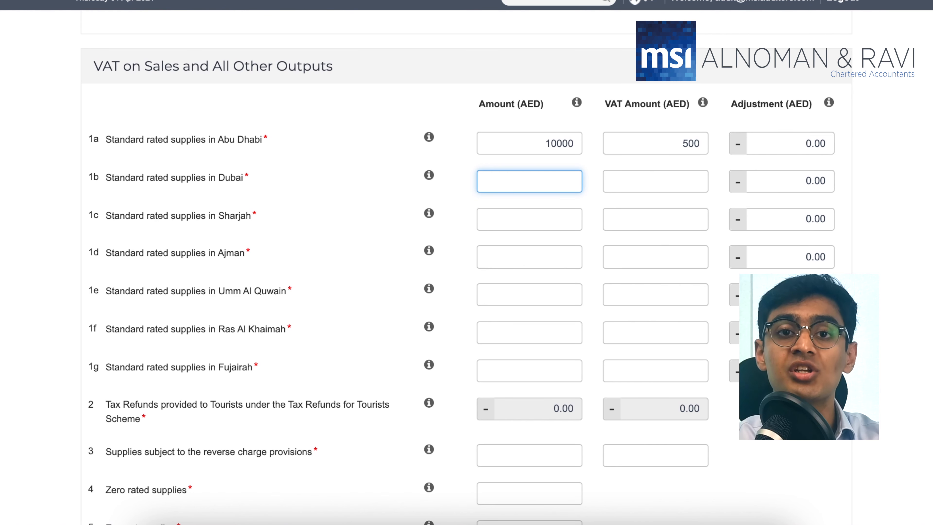
- Fill in the Dubai standard rated supplies with amount 1000000, VAT amount 50000 and adjustment 500
text(11)
text(000)
text(000)
key(Tab)
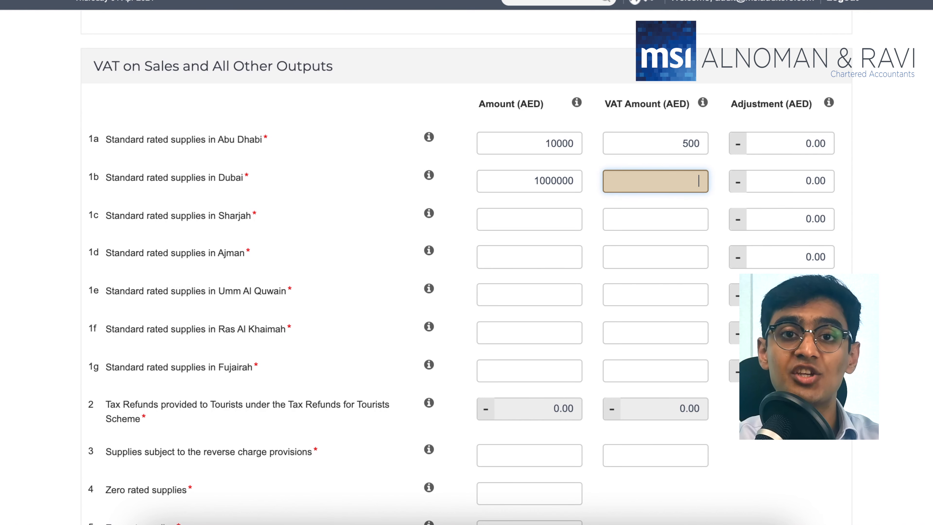
text(50000)
key(Tab)
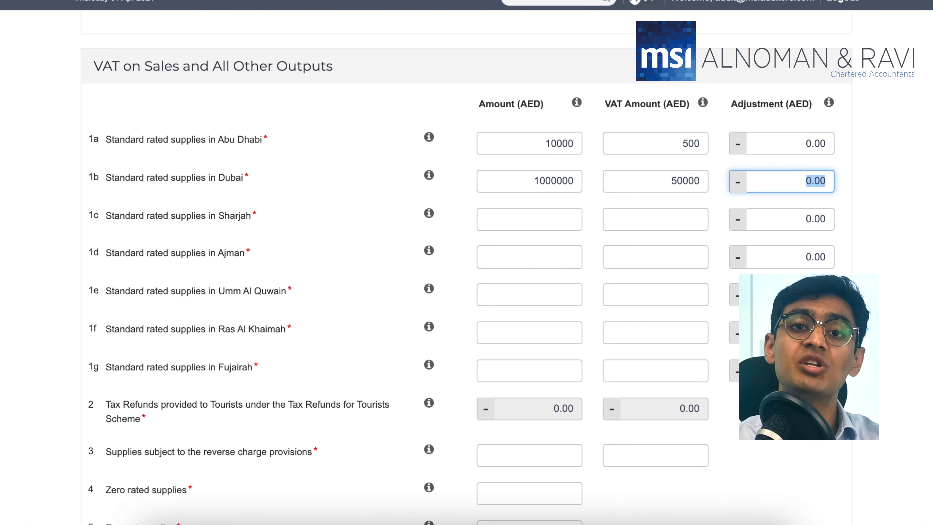
text(500)
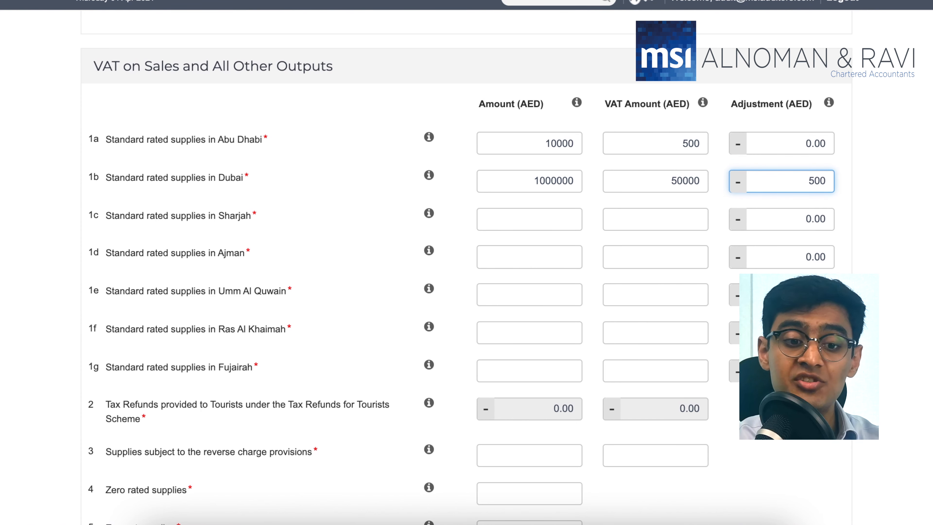
key(Tab)
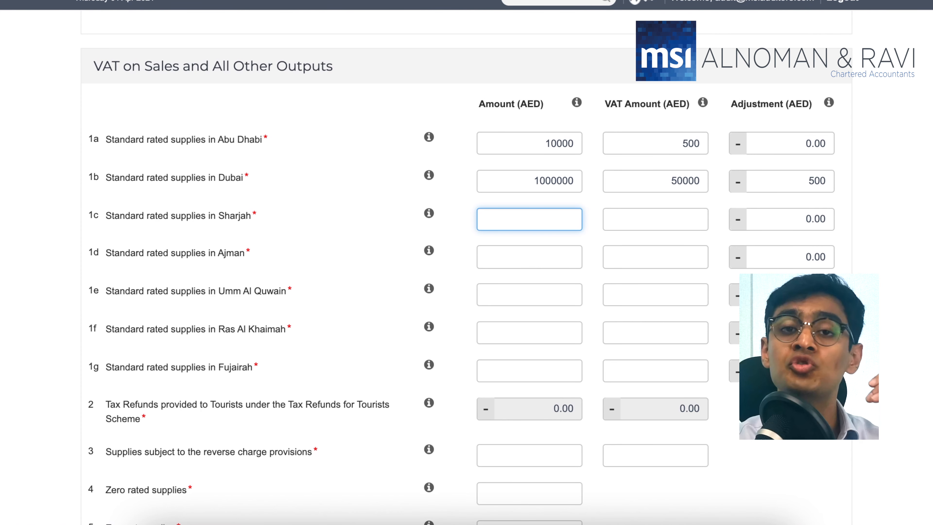
- Enter 0 for both the amount and VAT amount of standard rated supplies in Sharjah, Ajman and Umm Al Quwain
text(0)
key(Tab)
text(0)
key(Tab)
key(Tab)
text(0)
key(Tab)
text(0)
key(Tab)
key(Tab)
text(0)
key(Tab)
text(0)
key(Tab)
key(Tab)
- Enter 200000 as the amount and 10000 as the VAT amount for standard rated supplies in Ras Al Khaimah
text(200000)
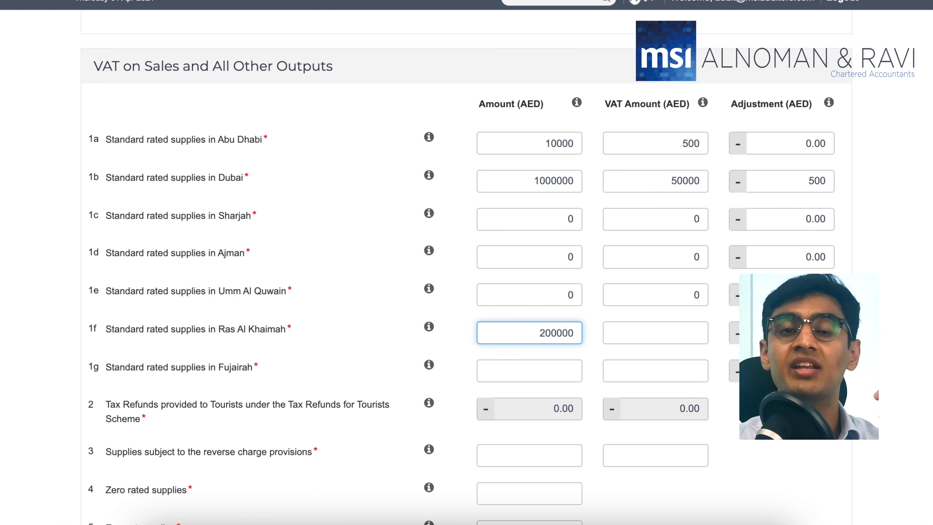
key(Tab)
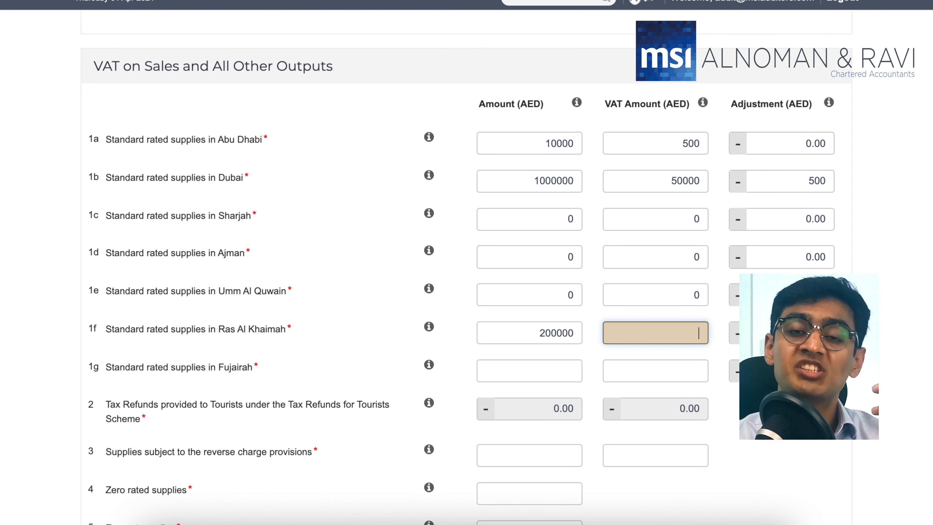
text(10000)
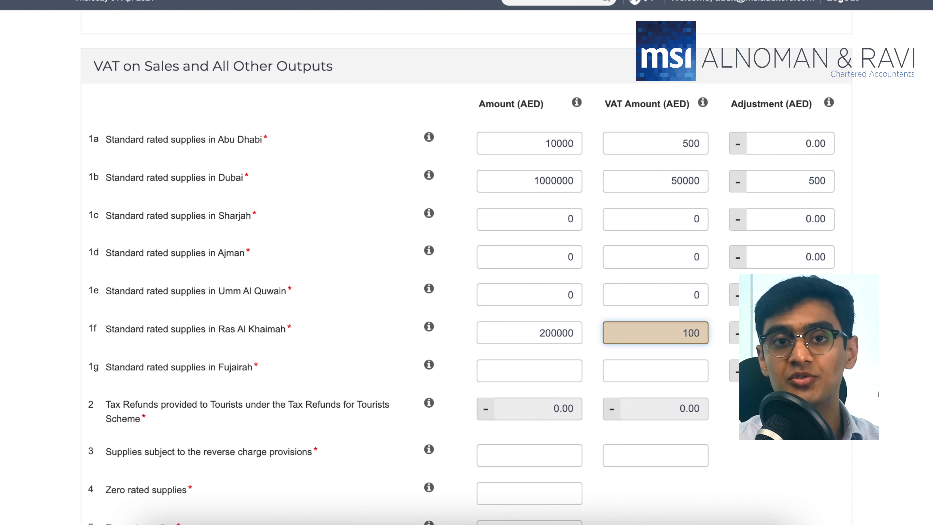
key(Tab)
key(Tab)
- Enter 0 for both the amount and VAT amount of standard rated supplies in Fujairah
key(Tab)
key(shift+Tab)
key(shift+Tab)
key(shift+Tab)
text(0)
key(Tab)
text(0)
key(Tab)
key(Tab)
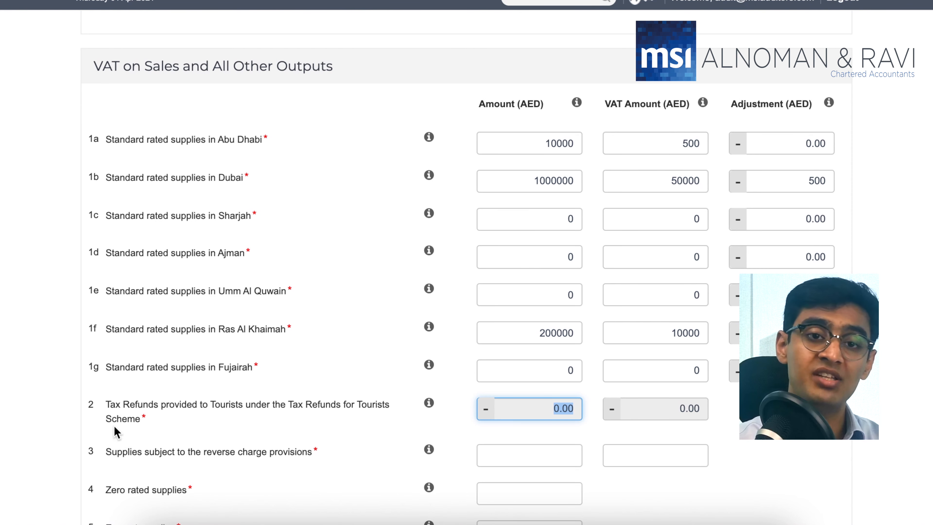
- Review the tourist tax refunds line and read the help note for supplies subject to the reverse charge provisions
drag(111, 406, 402, 419)
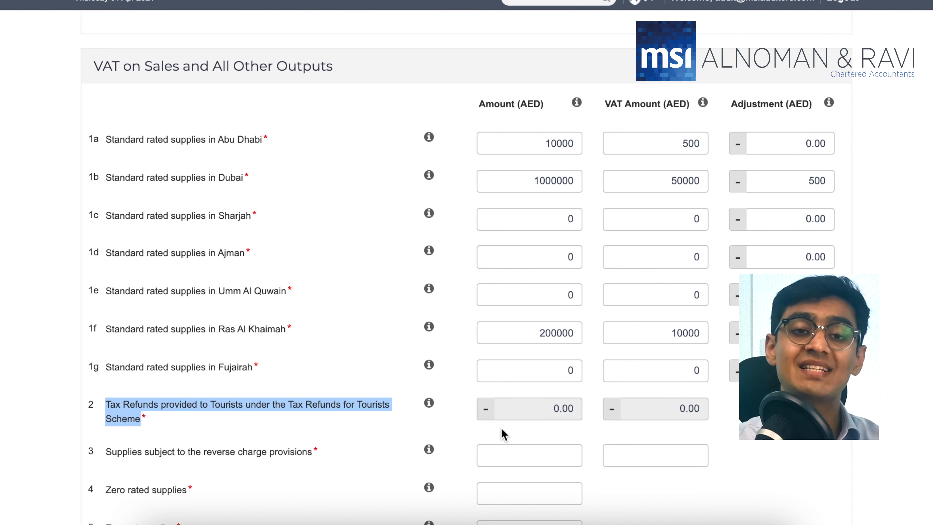
click(558, 408)
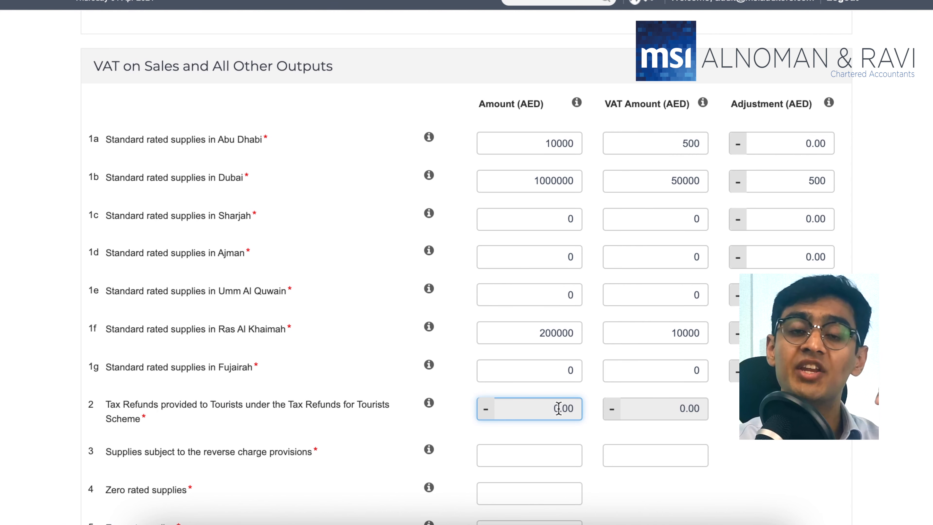
scroll(675, 410, down, 2)
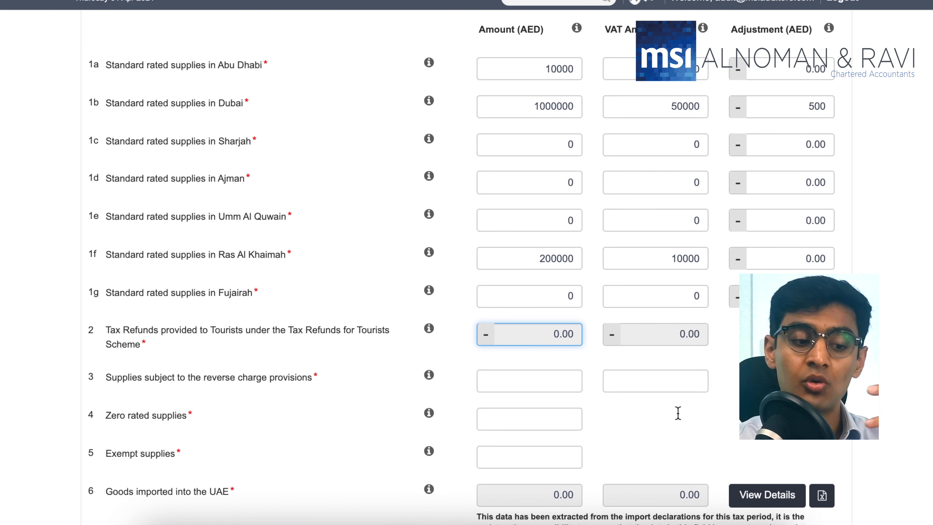
click(510, 384)
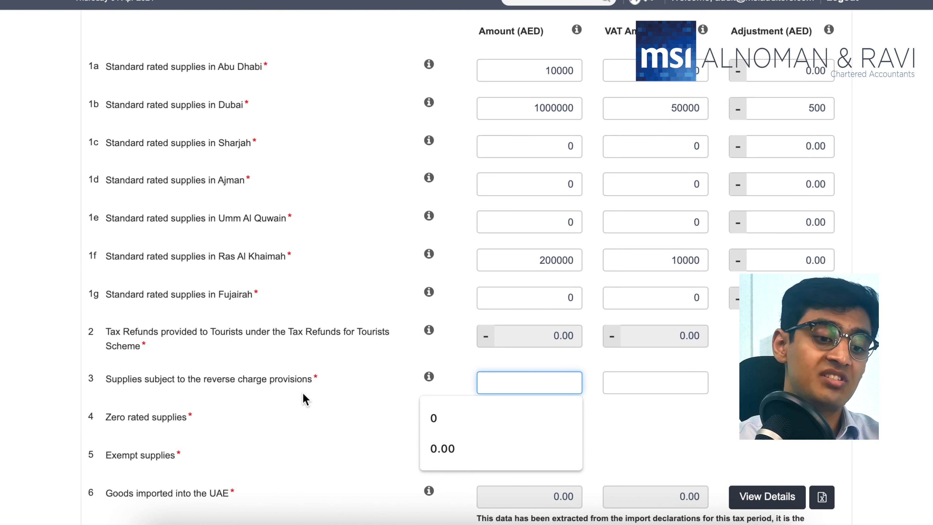
click(480, 361)
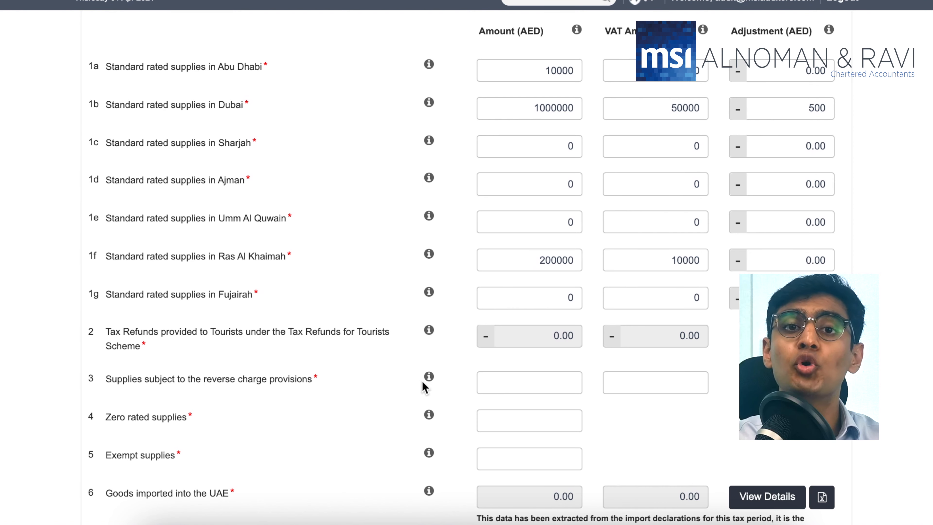
mouse_move(427, 381)
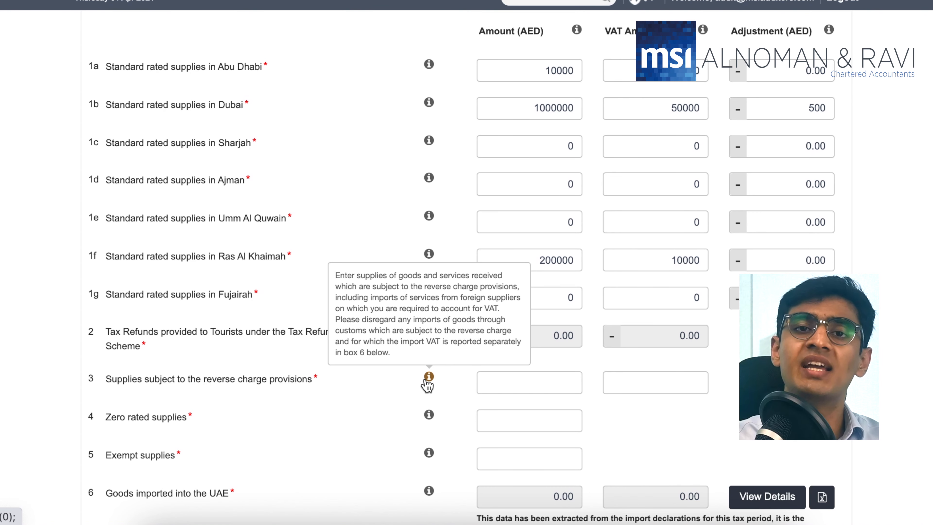
- Enter amount 1000 and VAT amount 50 for sales-side supplies subject to the reverse charge provisions
click(538, 383)
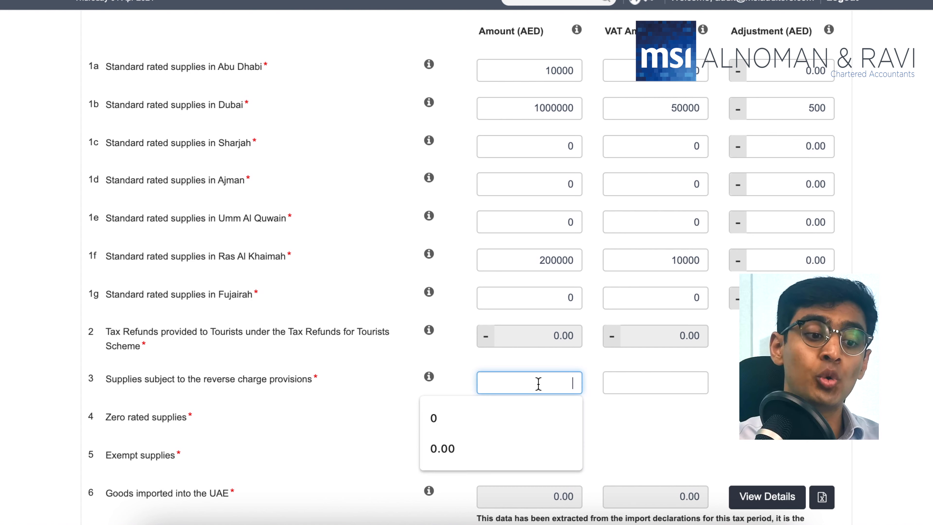
text(1000)
key(Tab)
text(50)
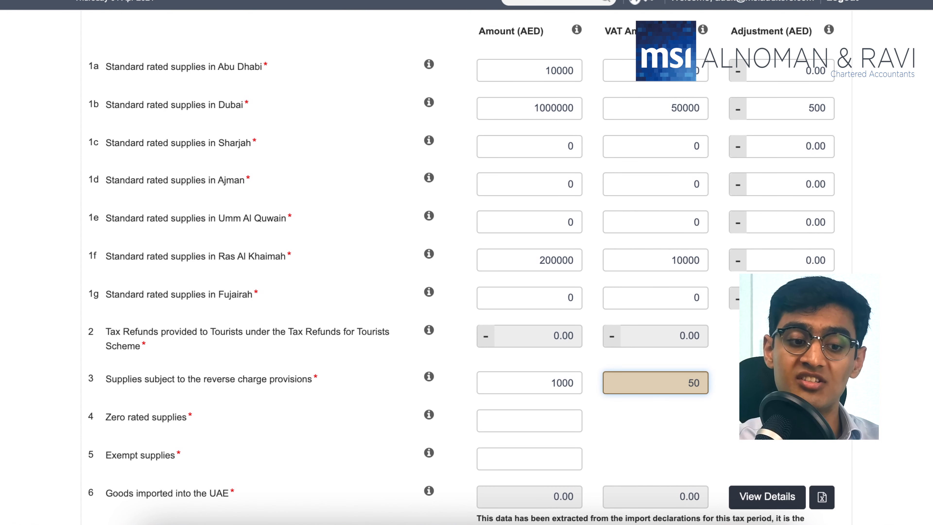
key(Tab)
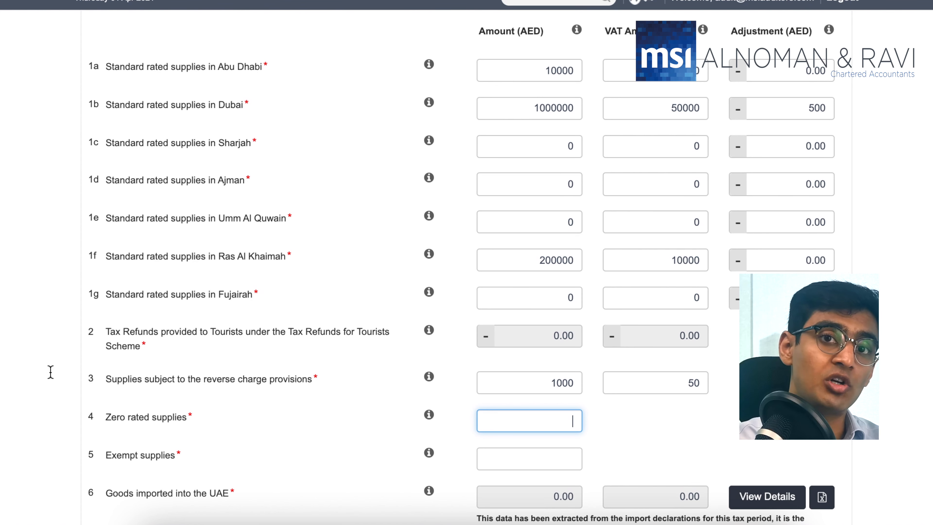
- Set the zero rated supplies amount to 15000
drag(88, 417, 188, 417)
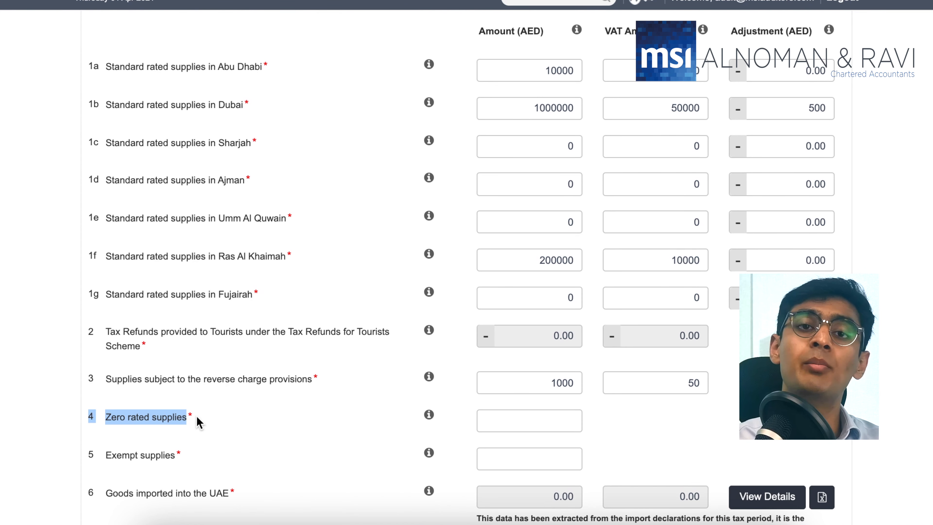
click(85, 455)
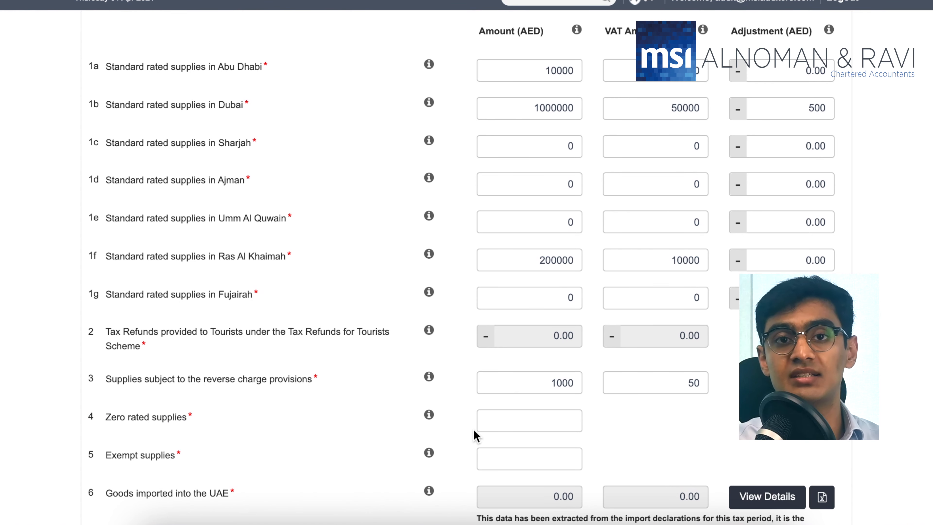
click(509, 422)
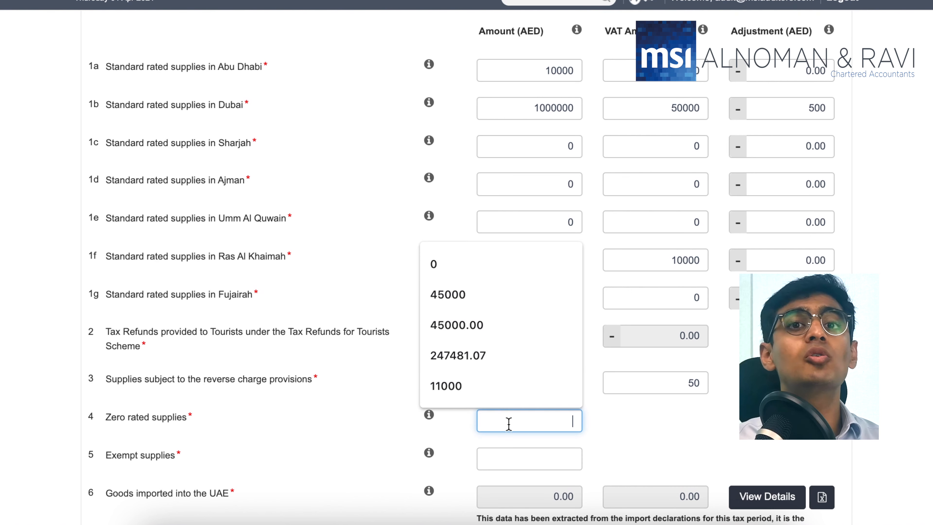
text(10)
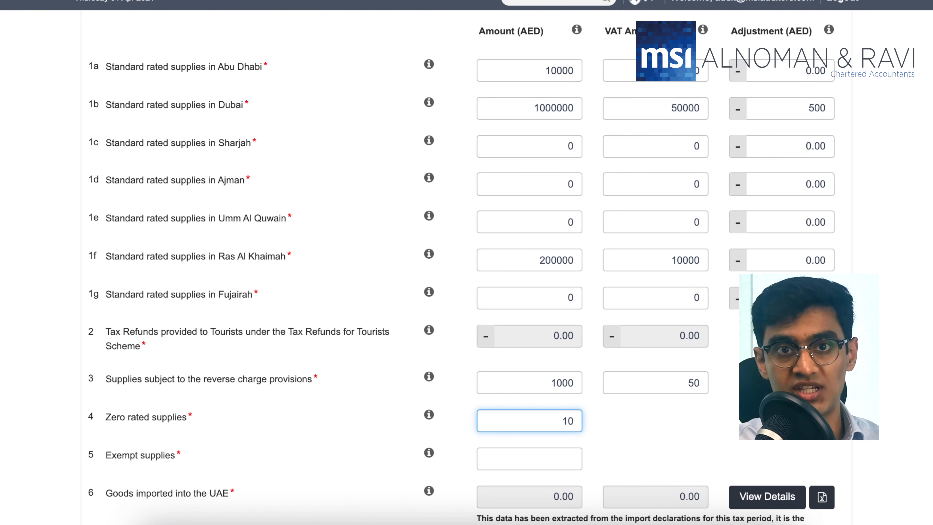
text(000)
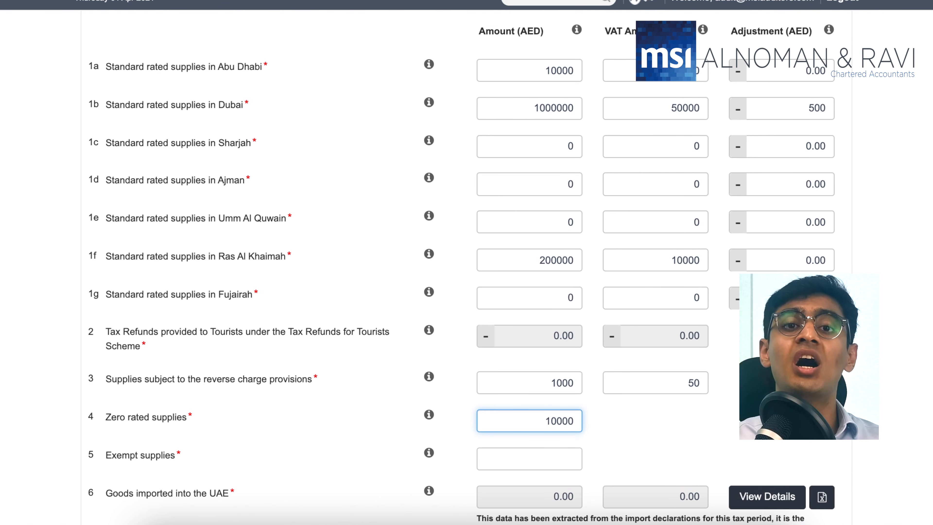
click(556, 422)
key(BackSpace)
text(5)
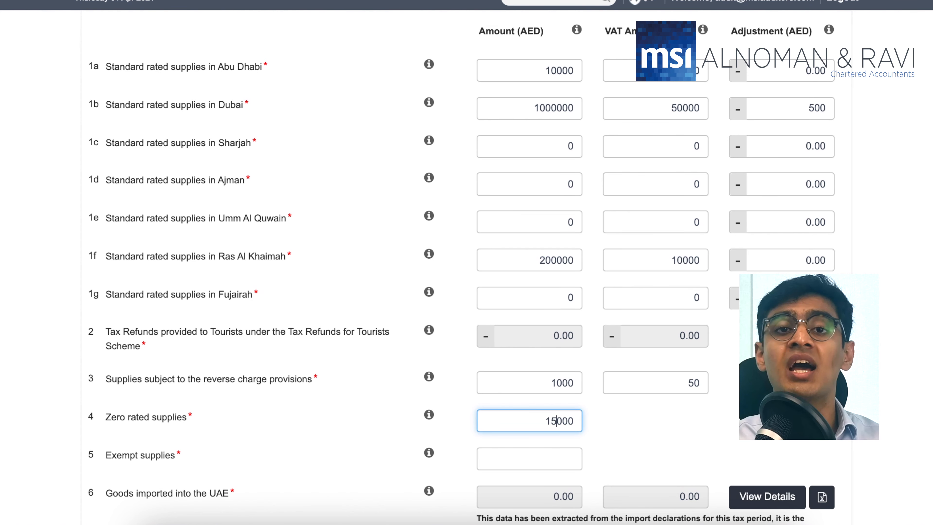
- Enter 0 for exempt supplies and move on to the line for goods imported into the UAE
click(537, 460)
text(0)
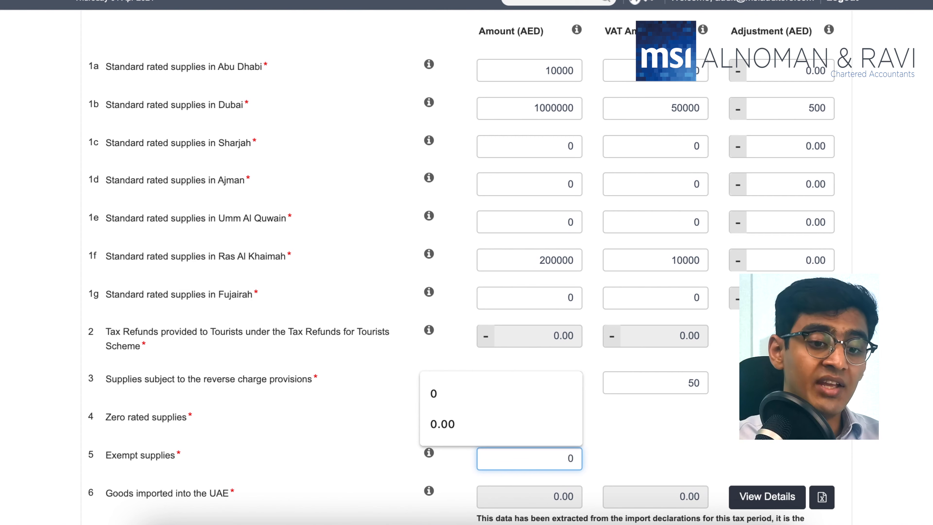
key(Tab)
key(Tab)
scroll(545, 461, down, 3)
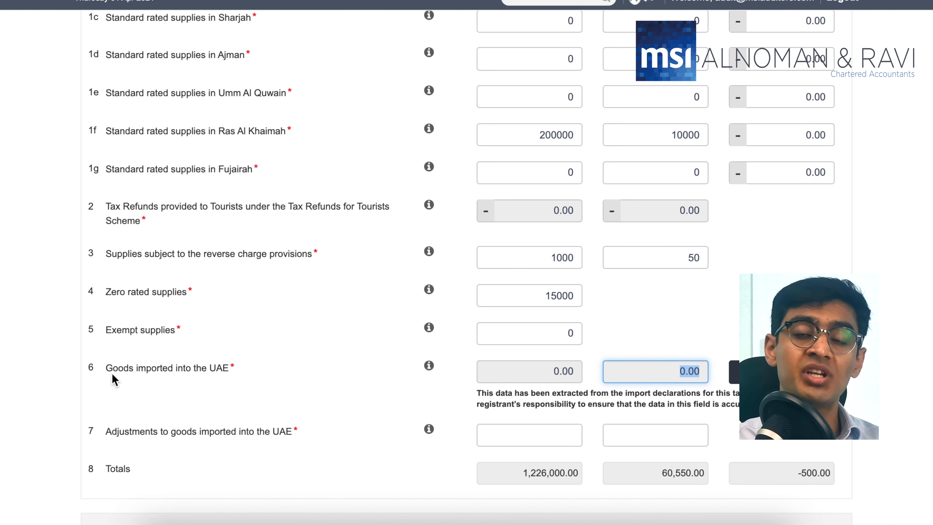
- Enter 0 for both the amount and the VAT amount of adjustments to goods imported into the UAE
drag(103, 371, 231, 370)
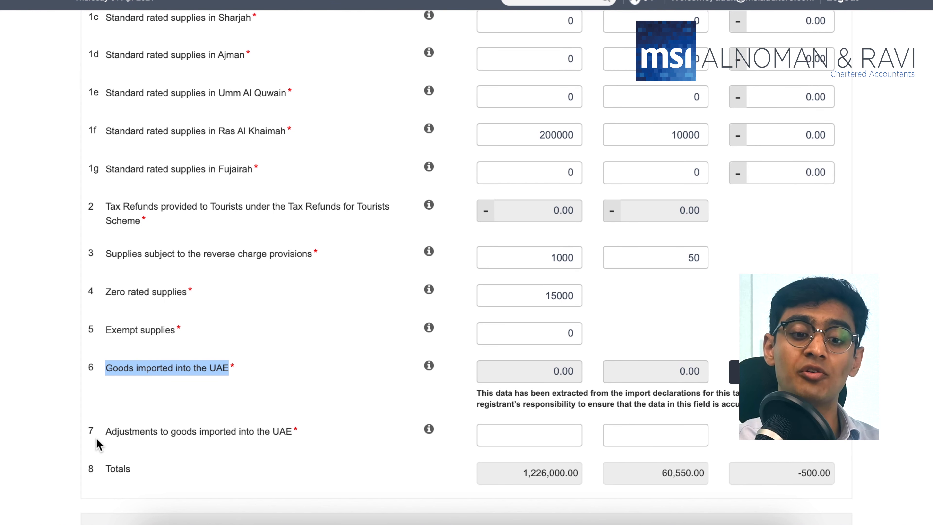
drag(105, 432, 316, 439)
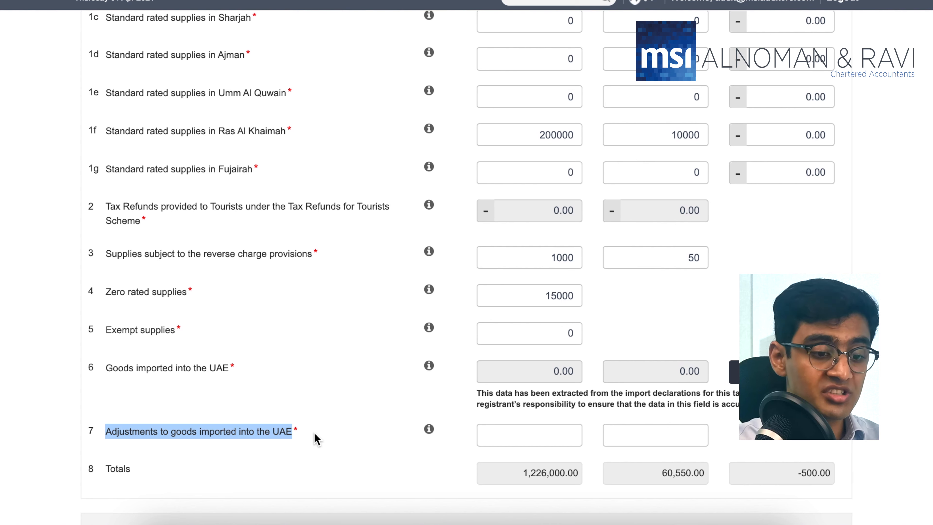
click(516, 440)
text(0)
key(Tab)
text(0)
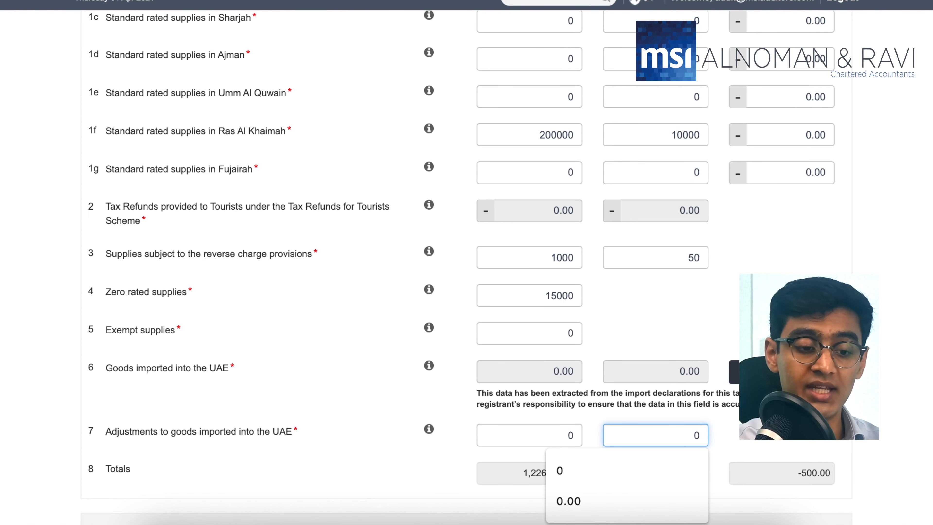
click(738, 440)
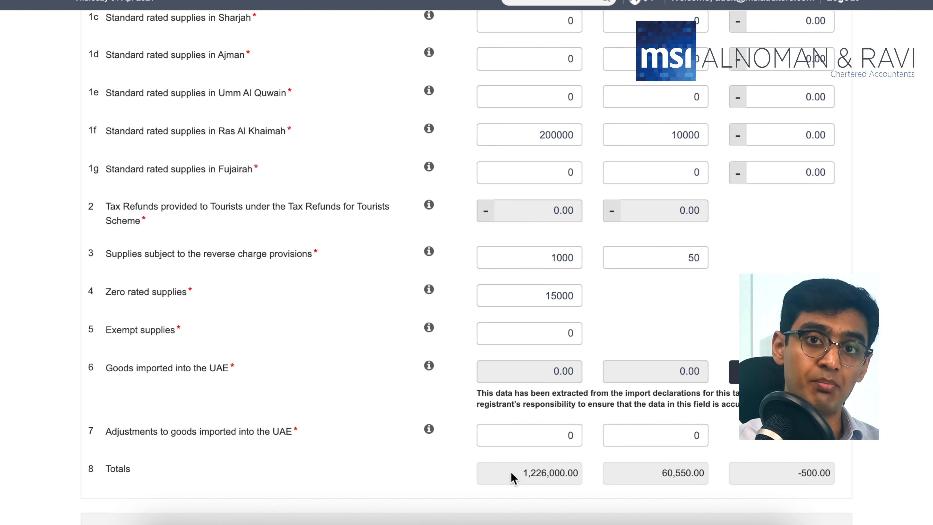
- Review the amount, VAT amount and adjustment totals of the VAT on Sales and All Other Outputs section
drag(517, 470, 583, 473)
drag(661, 473, 707, 474)
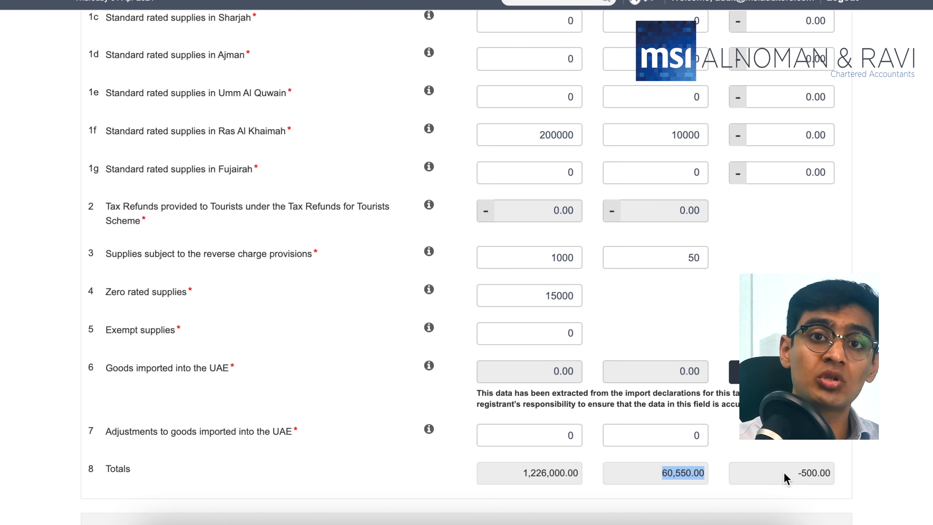
drag(796, 474, 829, 473)
click(834, 471)
scroll(568, 455, up, 8)
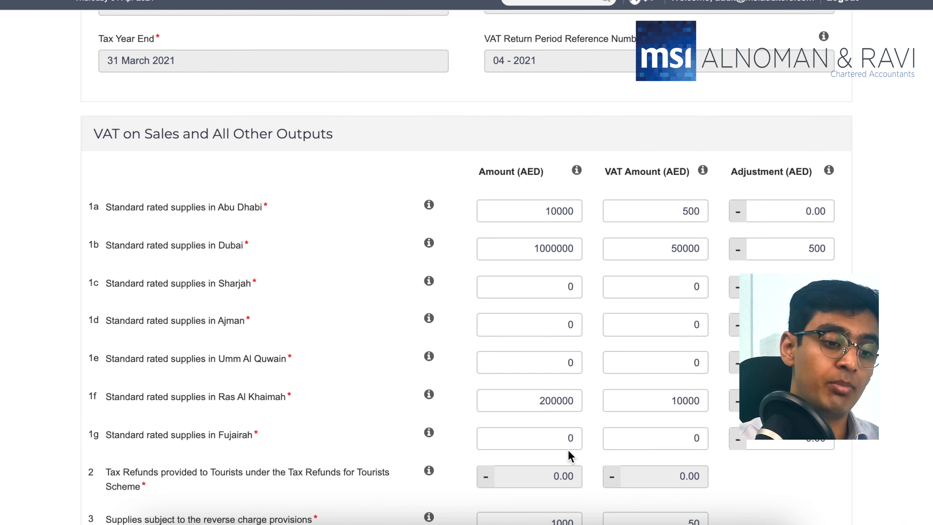
drag(92, 178, 343, 190)
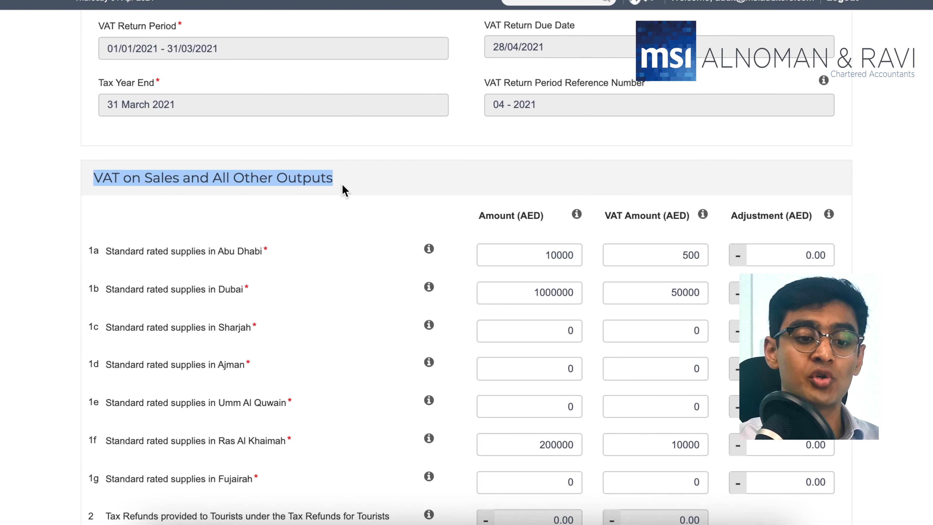
- In VAT on Expenses and All Other Inputs, enter amount 25000 and recoverable VAT amount 1250 for standard rated expenses
scroll(310, 244, down, 13)
scroll(311, 297, down, 3)
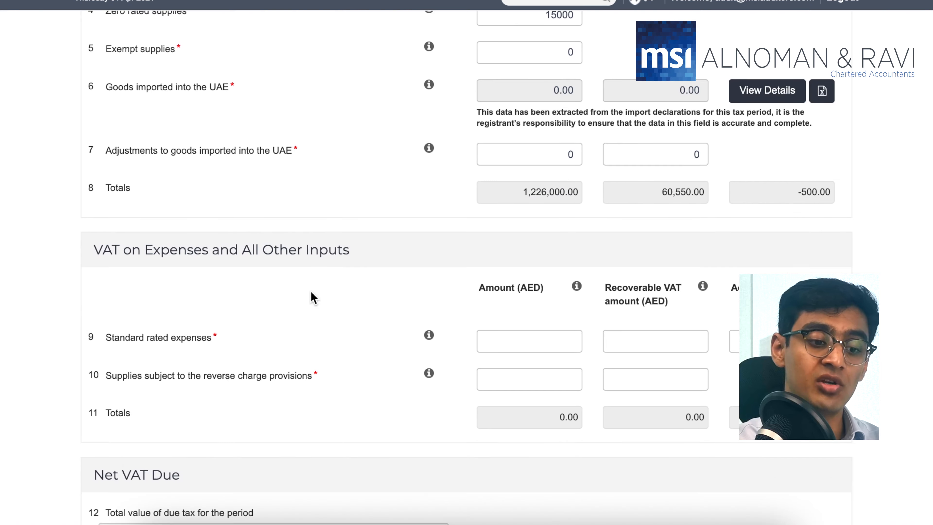
drag(91, 251, 355, 261)
drag(106, 342, 238, 339)
click(509, 335)
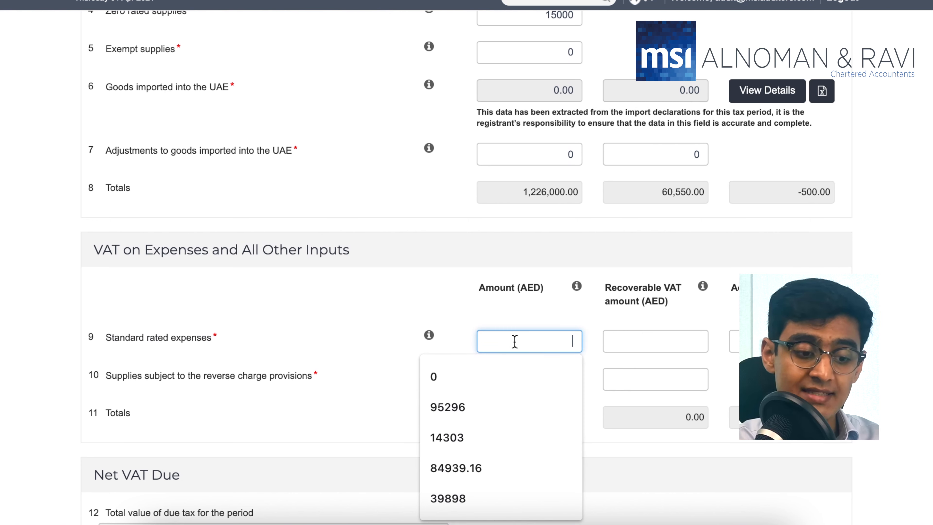
text(25000)
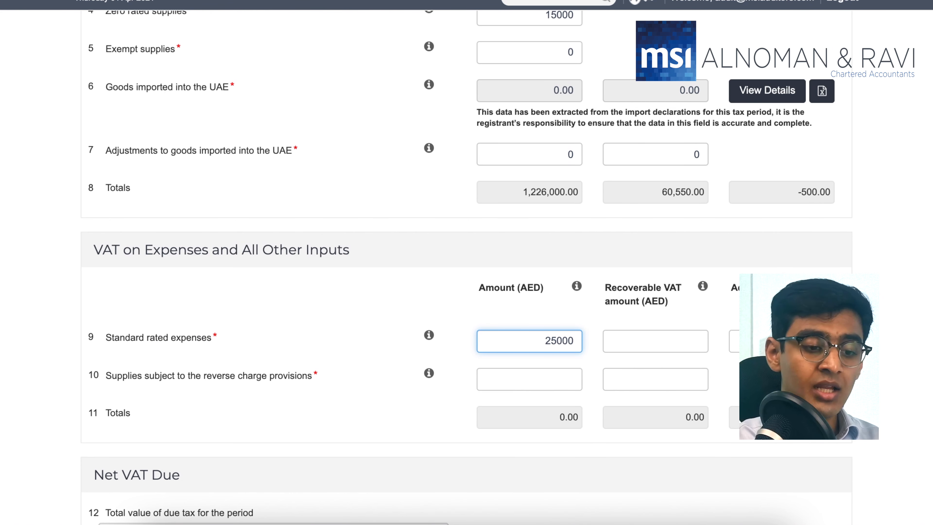
key(Tab)
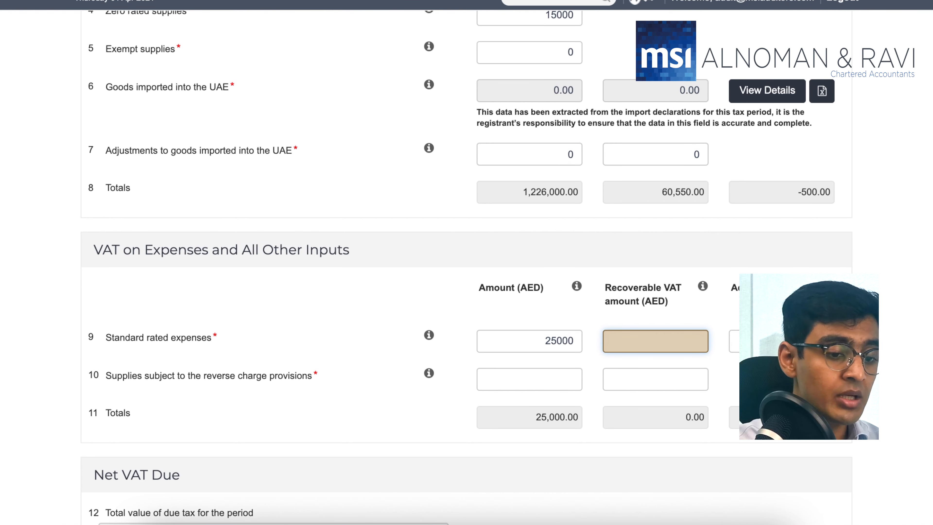
text(1250)
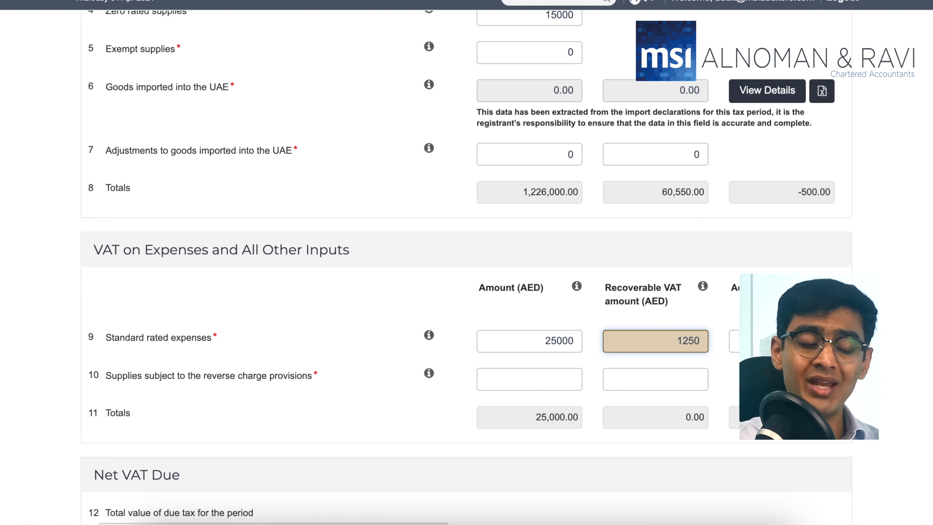
key(Tab)
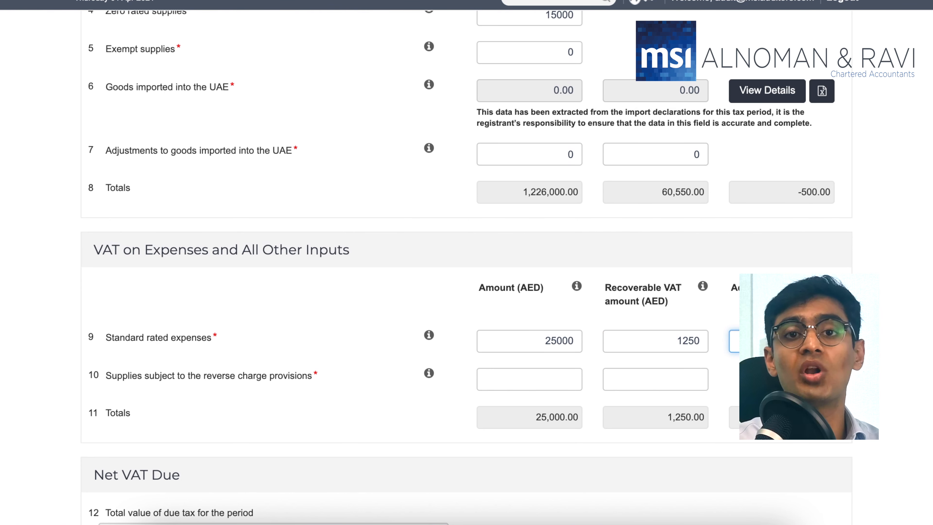
- Compare the expense-side reverse charge line with the sales-side lines for reverse charge supplies, imported goods and import adjustments
click(572, 379)
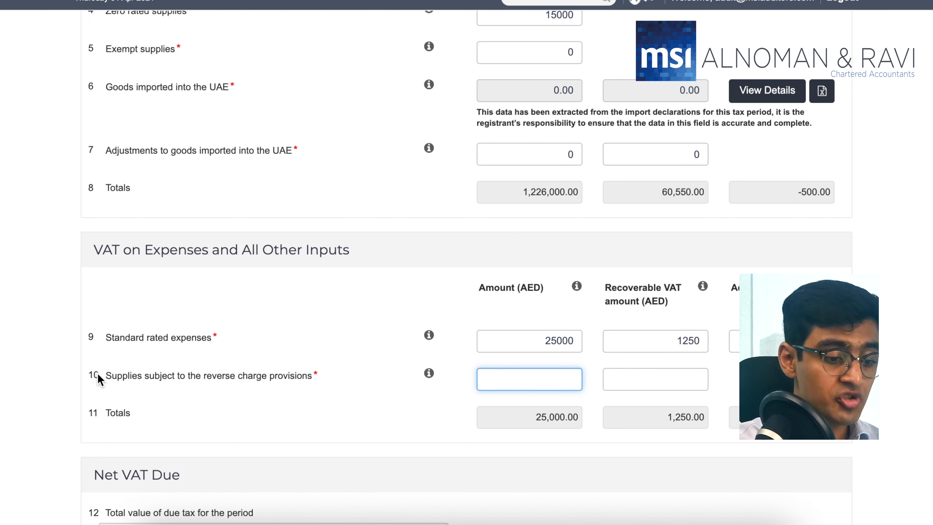
drag(87, 375, 319, 385)
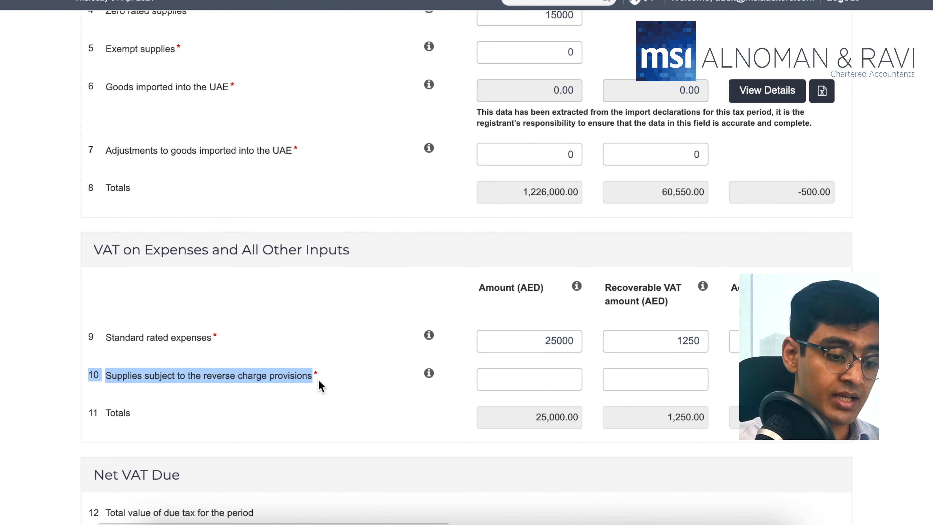
click(510, 380)
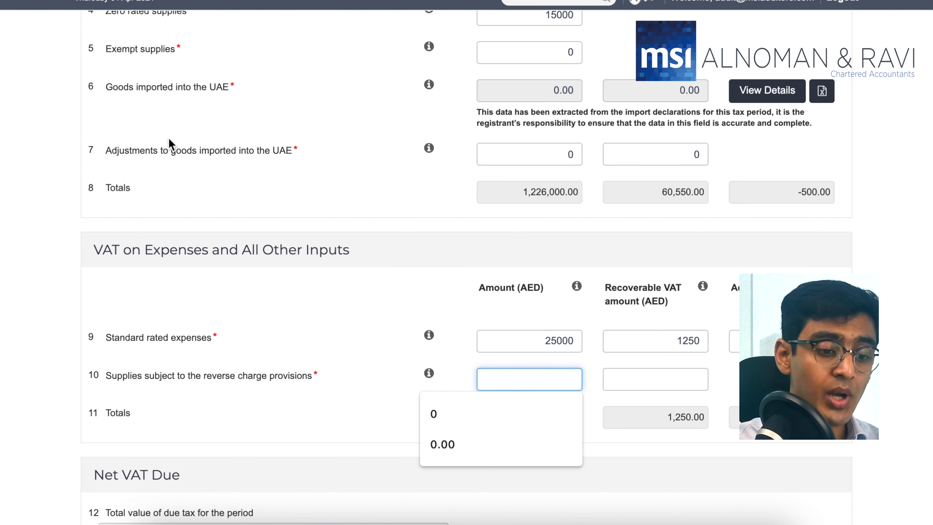
scroll(169, 143, up, 5)
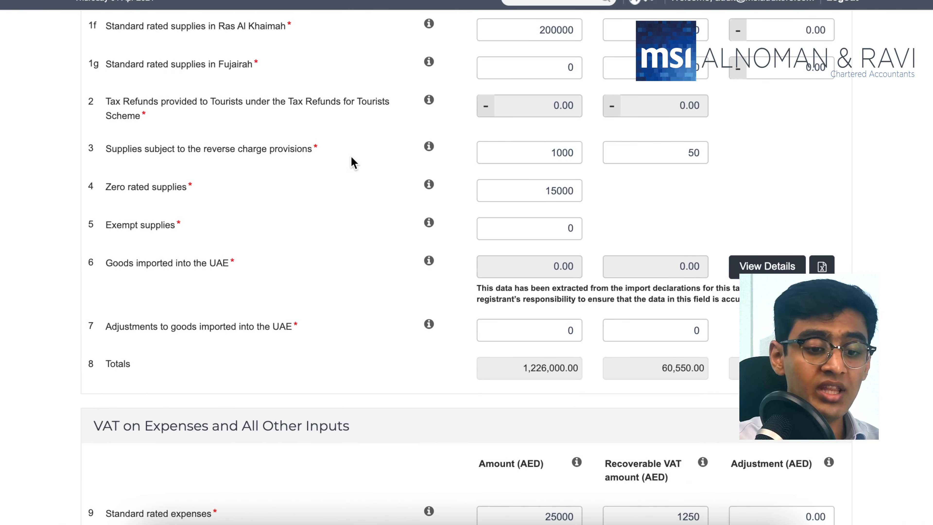
drag(102, 259, 238, 258)
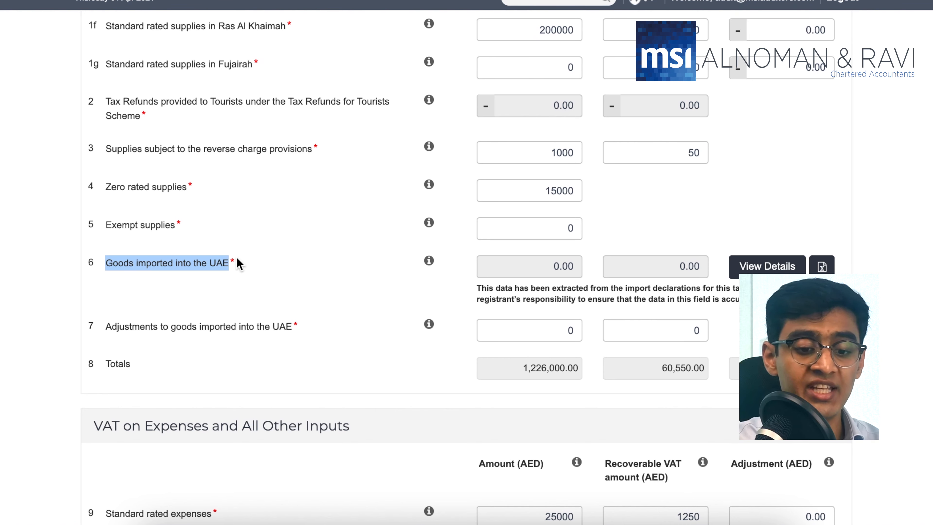
drag(105, 324, 292, 321)
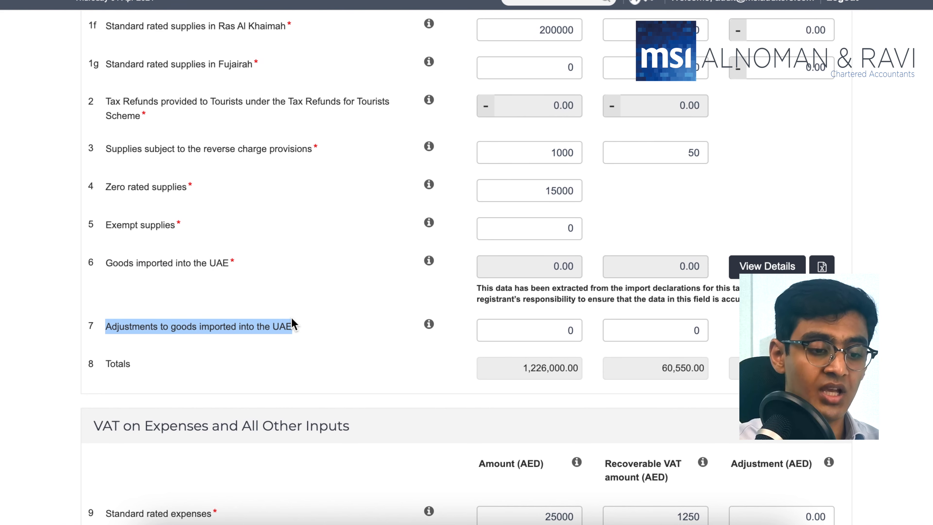
click(551, 150)
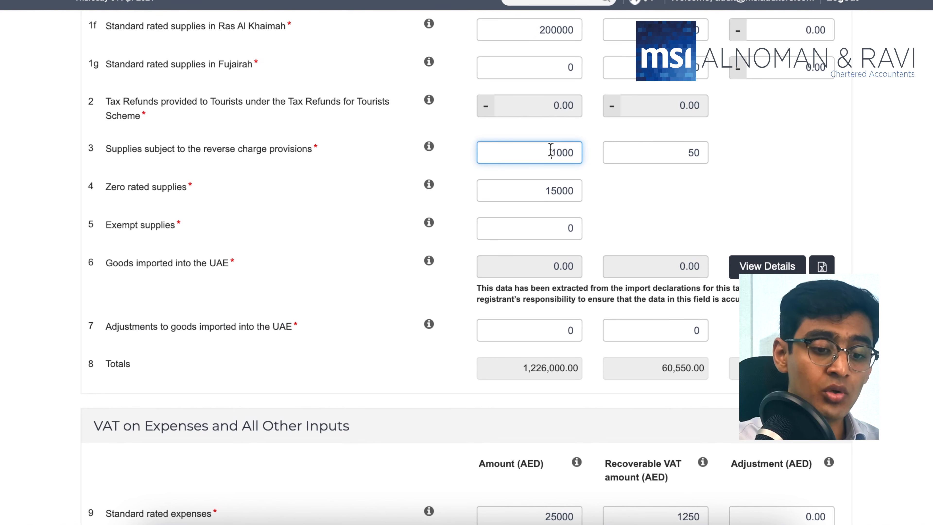
click(541, 267)
click(547, 331)
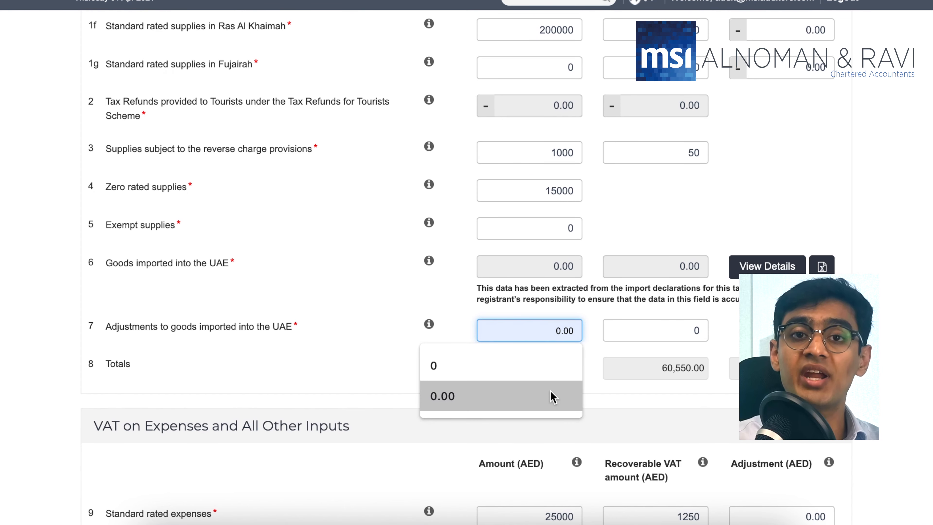
- Enter amount 1000 and recoverable VAT amount 50 for expense-side supplies subject to the reverse charge provisions
scroll(492, 507, down, 5)
click(533, 381)
text(1000)
key(Tab)
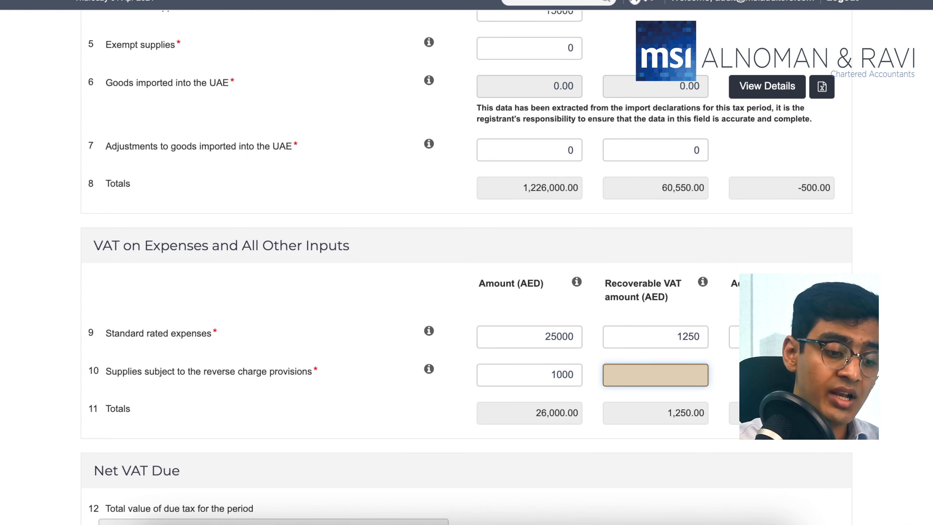
key(Tab)
- Change the recoverable VAT amount for standard rated expenses to 100250 and check the Net VAT Due section
scroll(467, 263, down, 5)
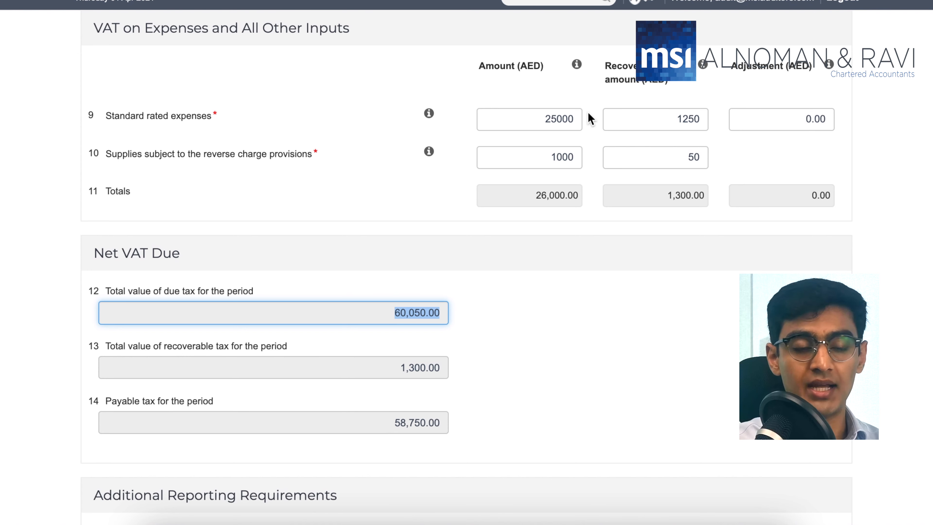
click(684, 119)
text(00)
click(633, 325)
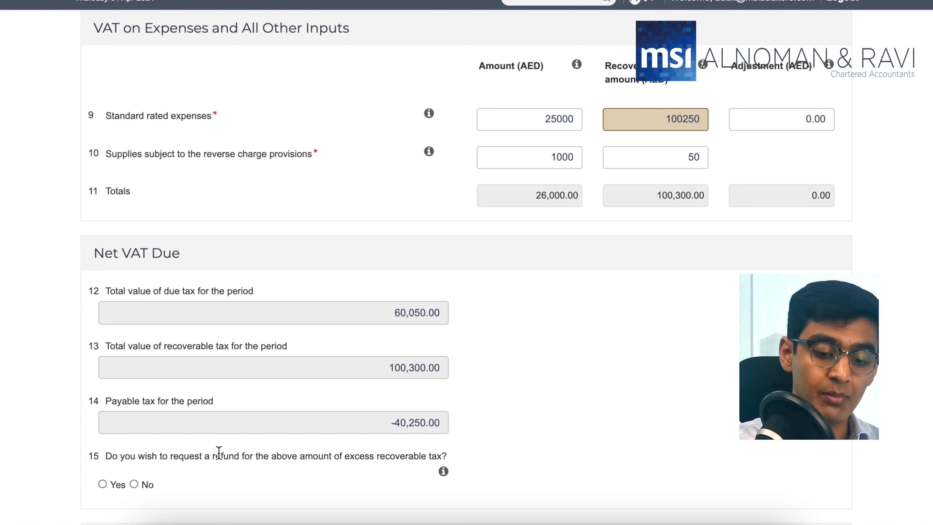
- Restore the recoverable VAT amount for standard rated expenses to 1250
click(683, 119)
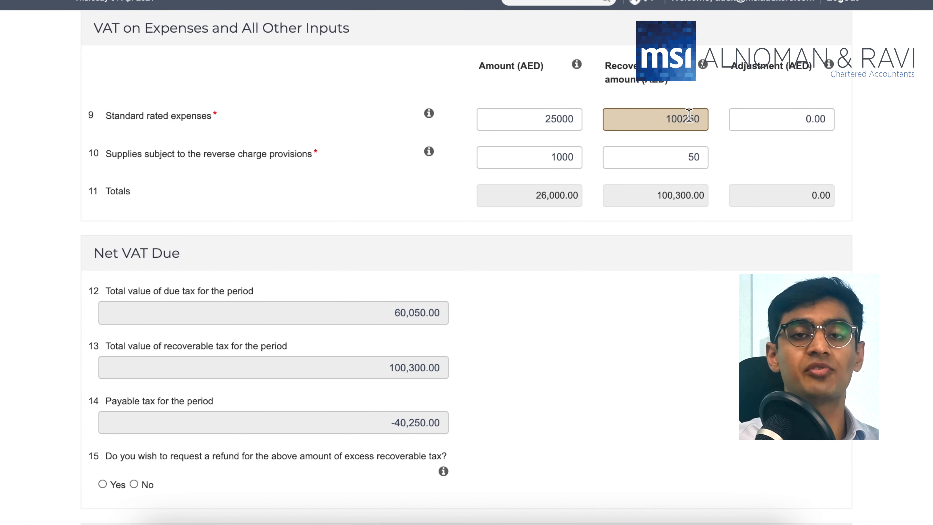
key(BackSpace)
key(BackSpace)
click(688, 217)
- Revise the last detail in the Declaration and Authorised Signatory section and accept the declaration that all information is true, accurate and complete
scroll(661, 294, down, 7)
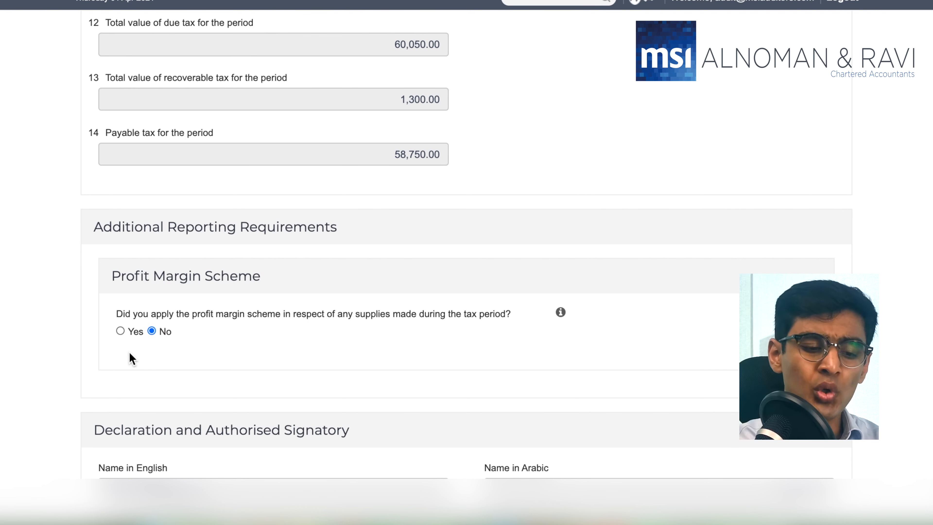
scroll(132, 359, down, 5)
triple_click(548, 390)
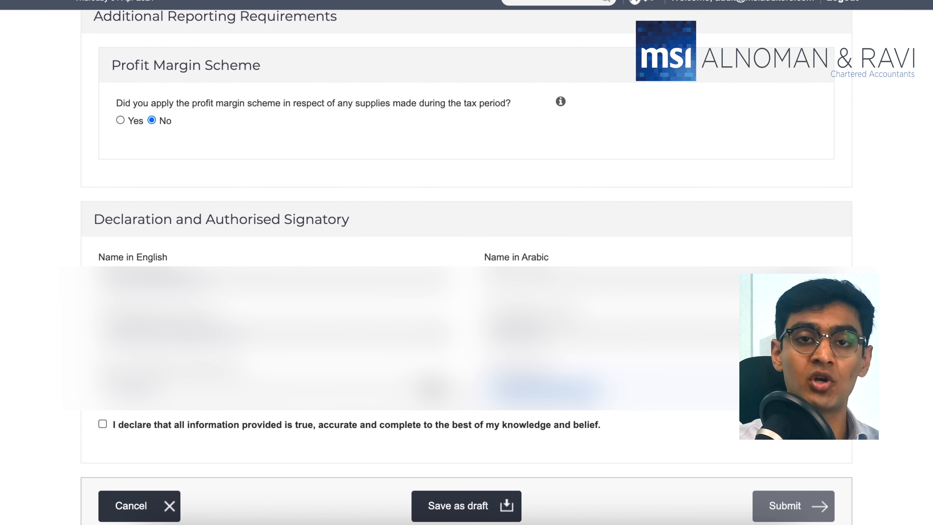
key(BackSpace)
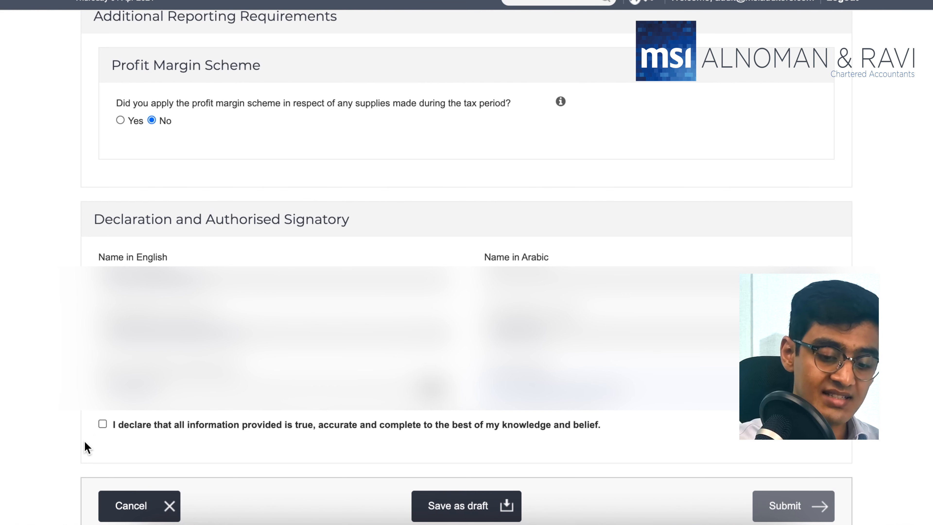
click(100, 427)
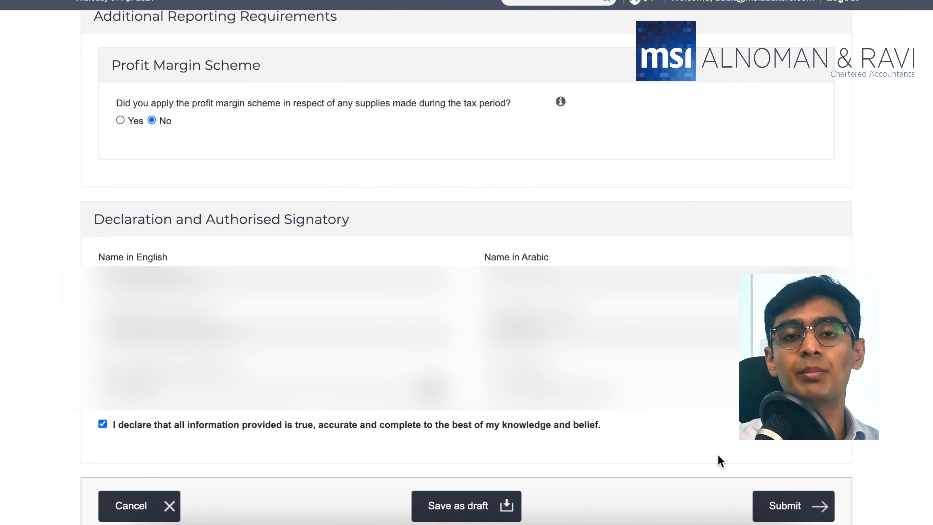